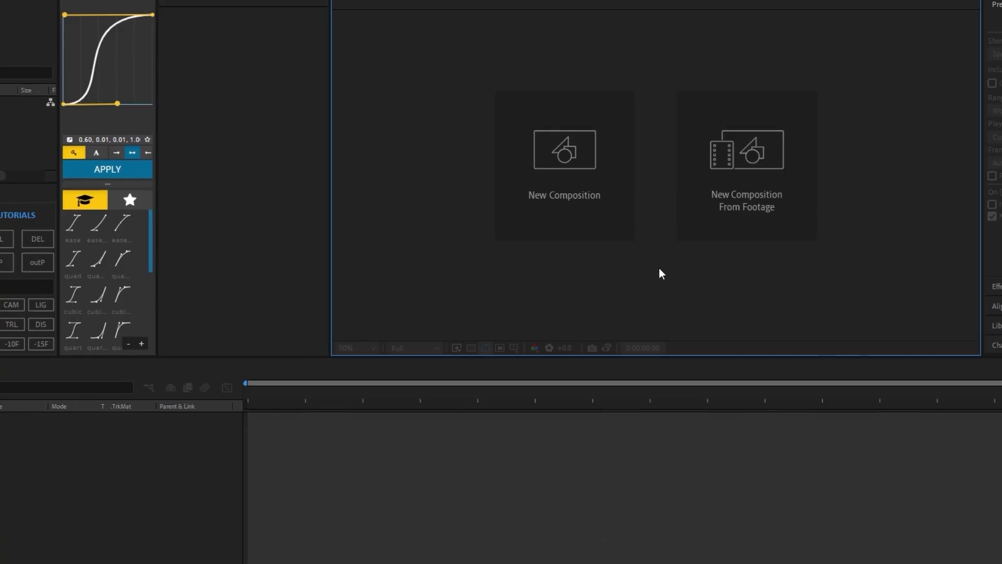
Step: Create a new composition sized 426 × 360 pixels
{"action": "left_click", "coordinate": [574, 183]}
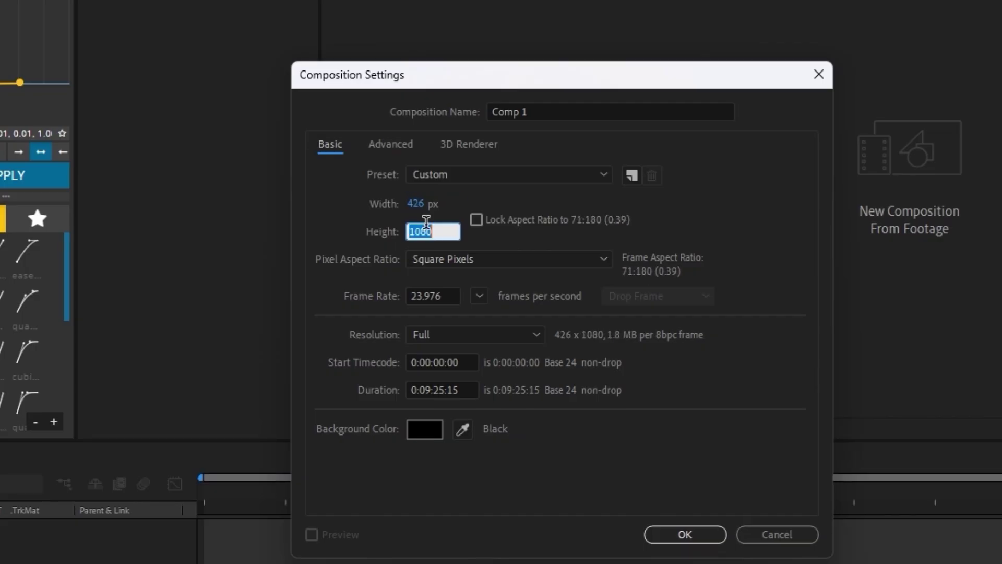
{"action": "type", "text": "360"}
{"action": "key", "text": "Return"}
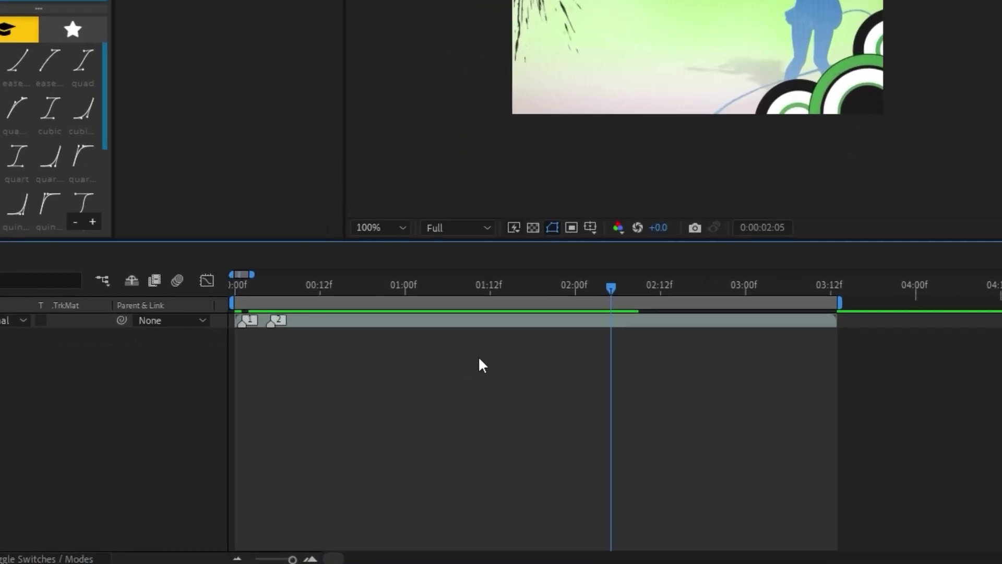
Step: Duplicate the clip layer, blending the bottom copy with Luminosity and the middle copy with Color
{"action": "left_click", "coordinate": [464, 398]}
{"action": "key", "text": "ctrl+d"}
{"action": "key", "text": "ctrl+d"}
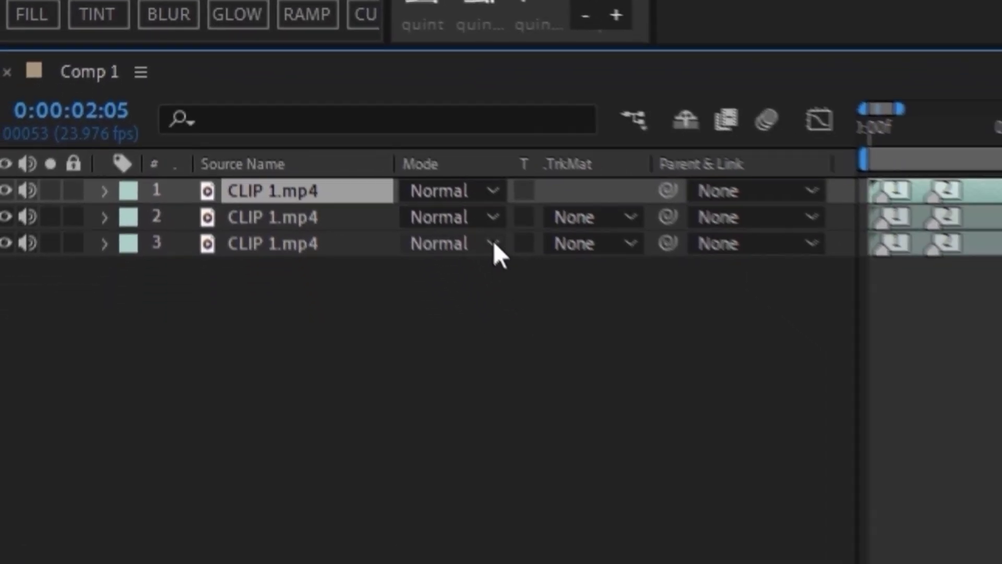
{"action": "left_click", "coordinate": [546, 308]}
{"action": "left_click", "coordinate": [554, 345]}
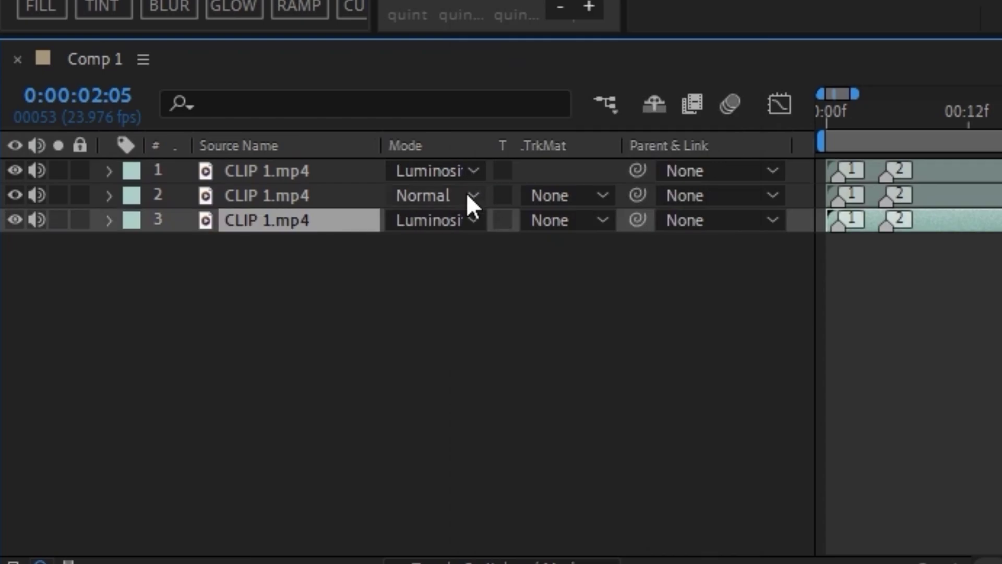
{"action": "left_click", "coordinate": [466, 192]}
{"action": "left_click", "coordinate": [532, 312]}
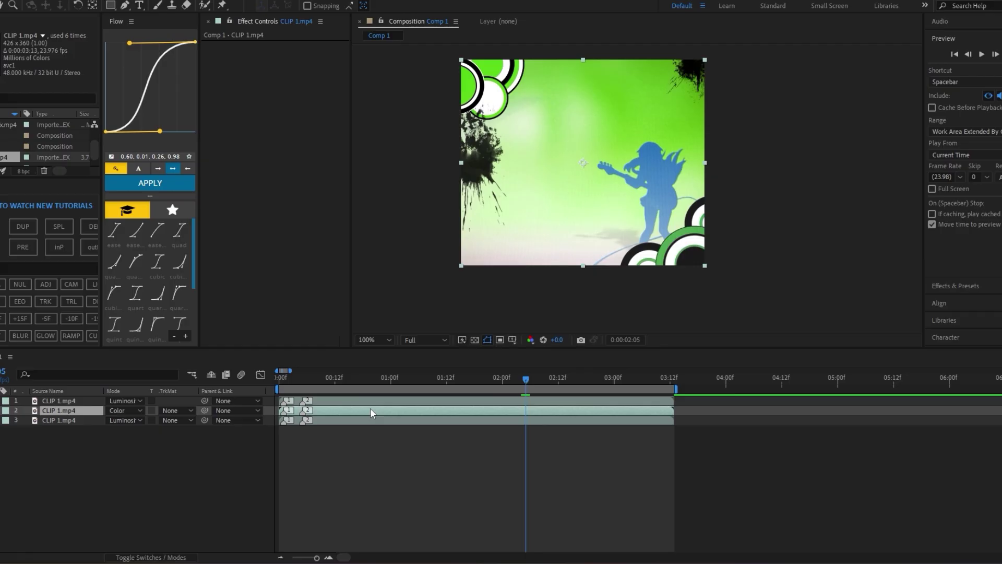
{"action": "key", "text": "ctrl+space"}
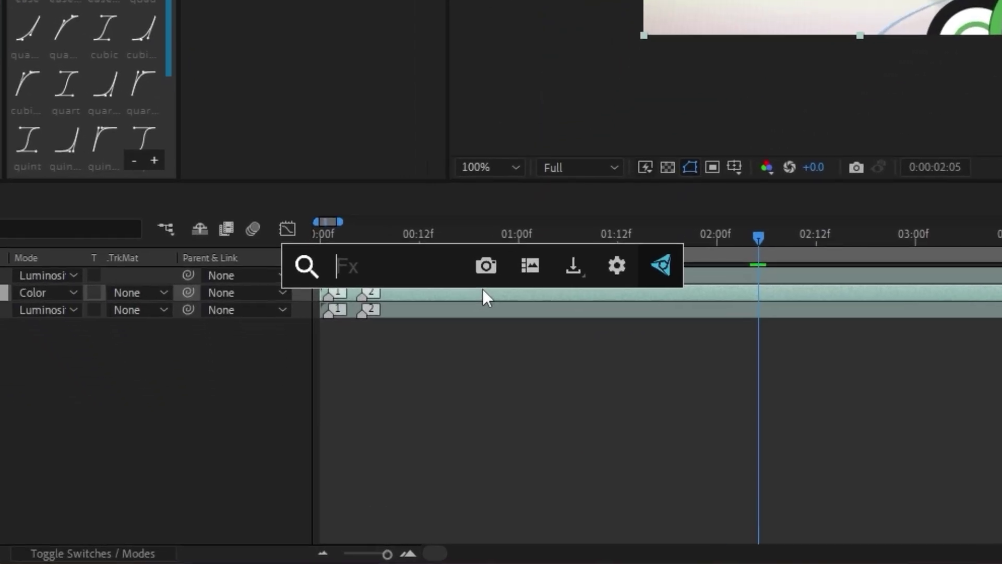
Step: Apply Brightness & Contrast to the middle clip with Brightness raised to 15
{"action": "type", "text": "bright"}
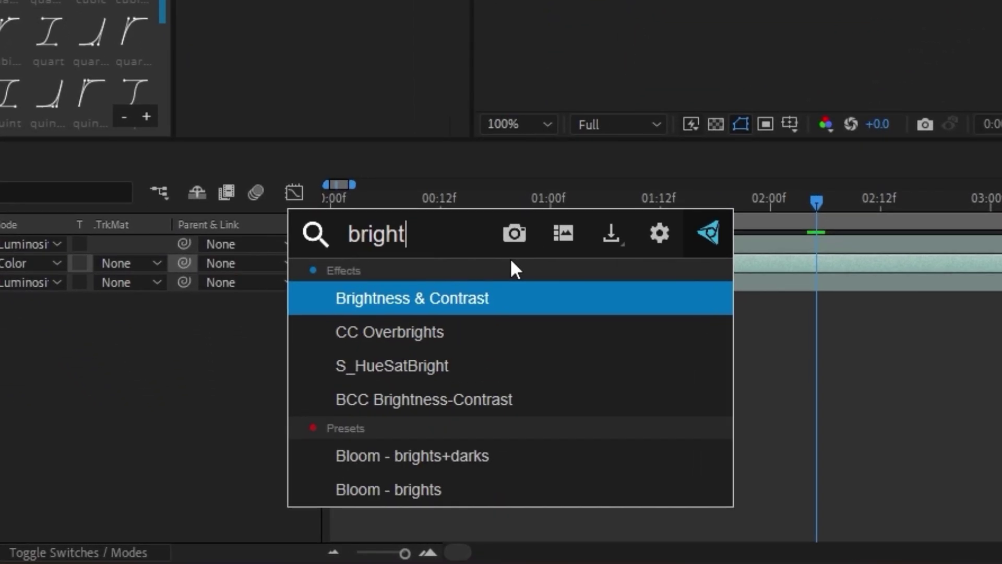
{"action": "key", "text": "Return"}
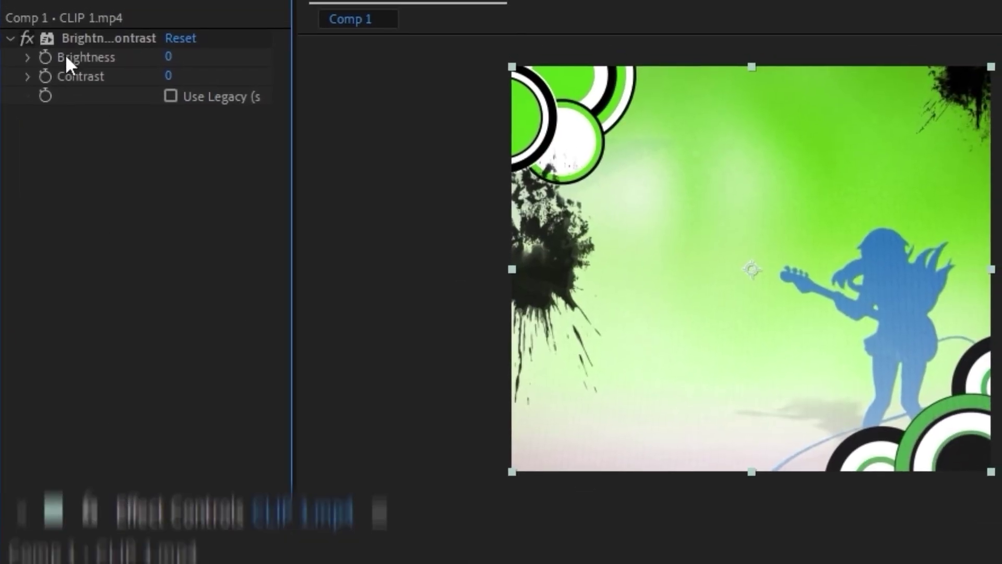
{"action": "left_click_drag", "start_coordinate": [272, 116], "coordinate": [338, 120]}
{"action": "left_click_drag", "start_coordinate": [277, 116], "coordinate": [308, 117]}
Step: Add a Noise effect with Amount set to 6%
{"action": "key", "text": "ctrl+space"}
{"action": "type", "text": "n"}
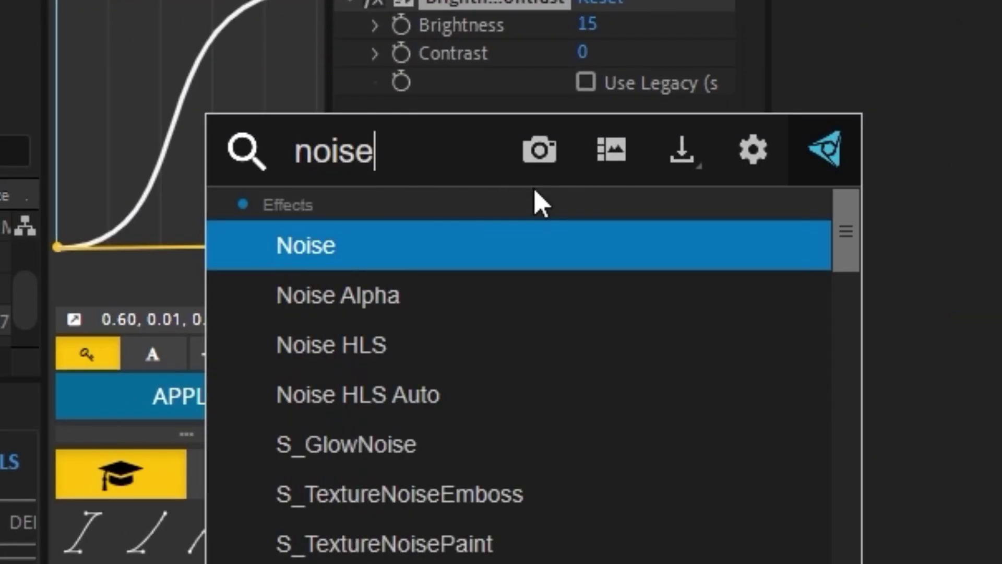
{"action": "type", "text": "ois"}
{"action": "key", "text": "Return"}
{"action": "left_click", "coordinate": [577, 137]}
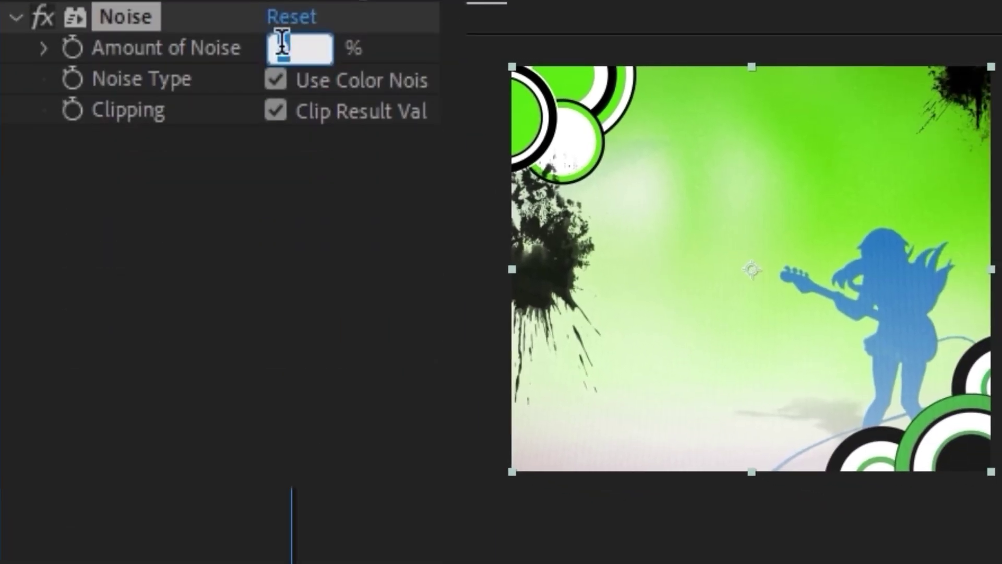
Step: Add Directional Blur with Direction 90° and Blur Length 30
{"action": "key", "text": "ctrl+space"}
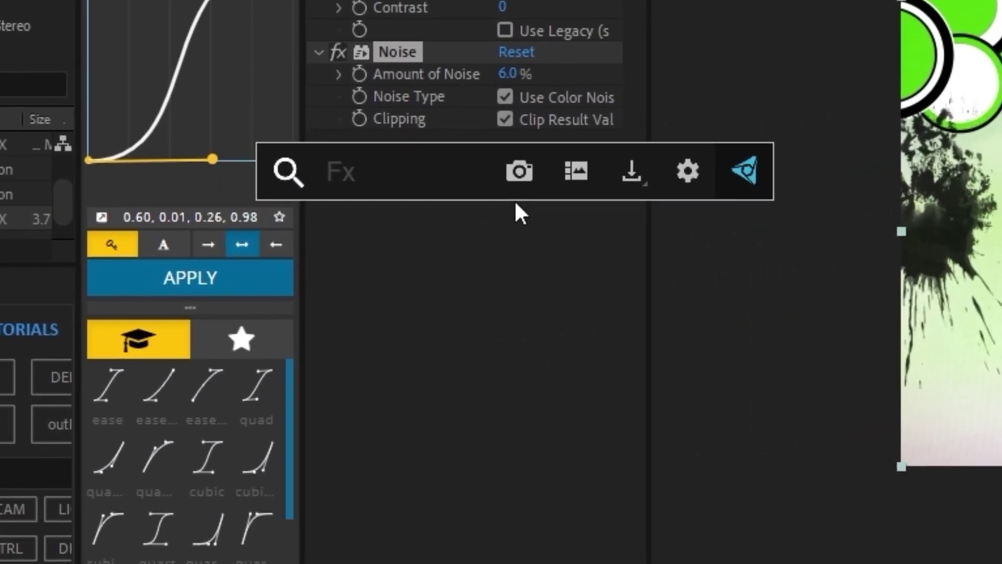
{"action": "type", "text": "dire"}
{"action": "key", "text": "Return"}
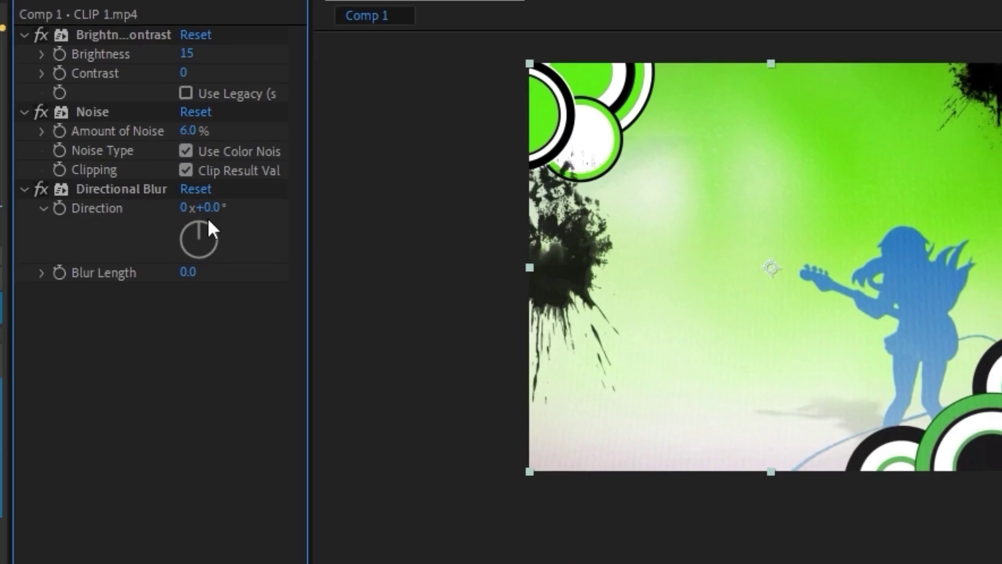
{"action": "left_click", "coordinate": [195, 211]}
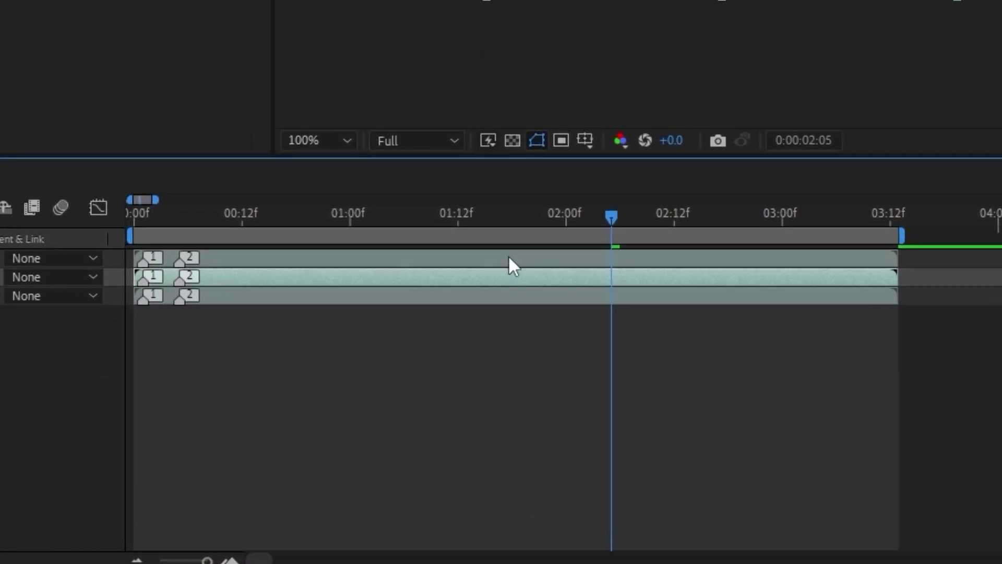
Step: Apply Noise to the top clip with Amount set to 5%
{"action": "left_click", "coordinate": [509, 257]}
{"action": "key", "text": "ctrl+space"}
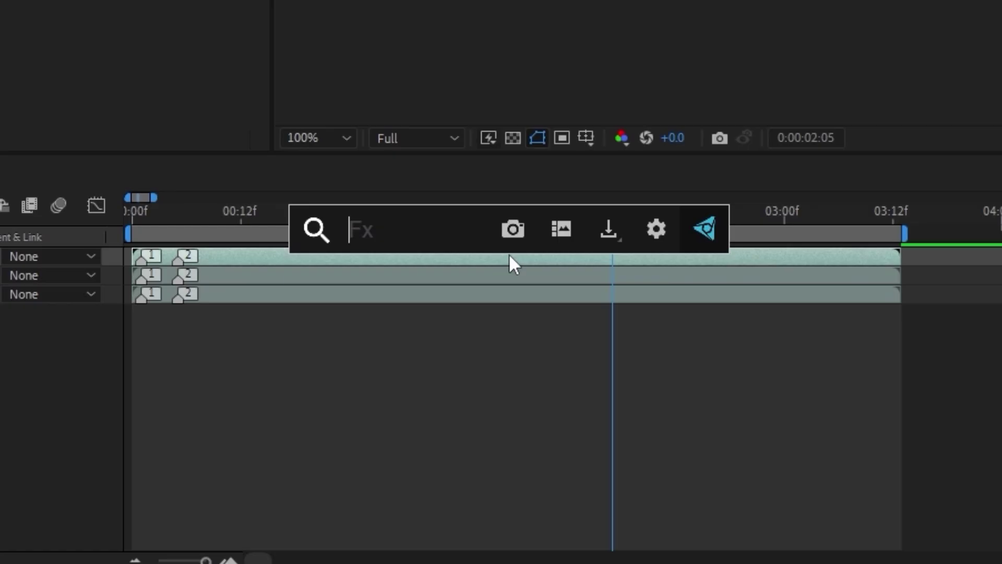
{"action": "type", "text": "noi"}
{"action": "key", "text": "Return"}
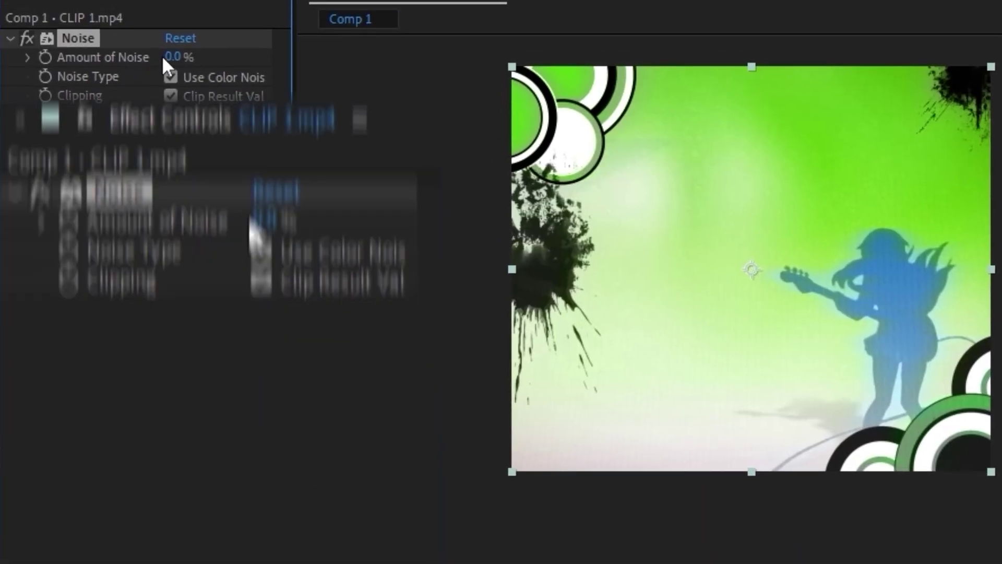
{"action": "left_click", "coordinate": [176, 5]}
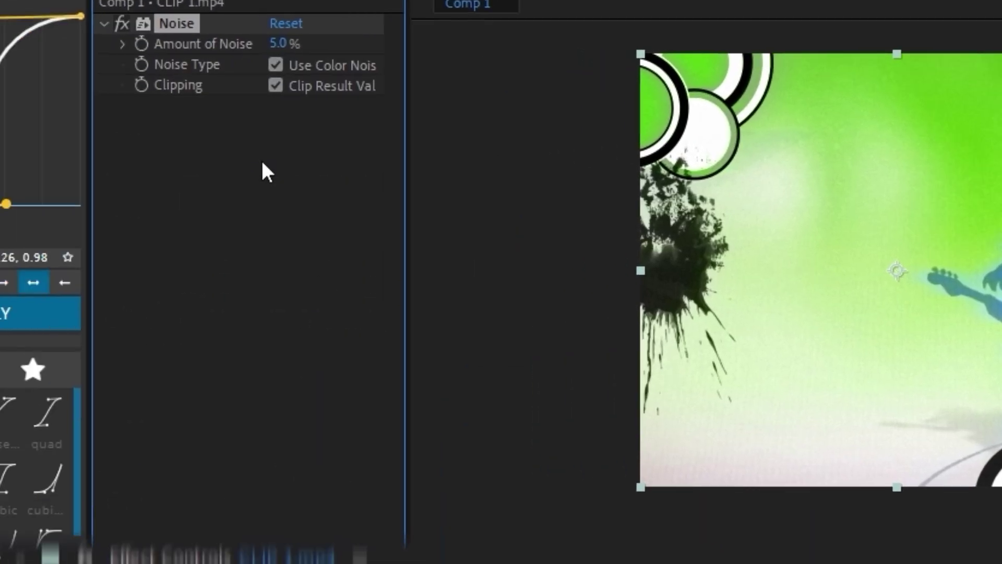
Step: Add a Black & White effect, then copy both the Noise and Black & White effects
{"action": "key", "text": "ctrl+space"}
{"action": "type", "text": "bl"}
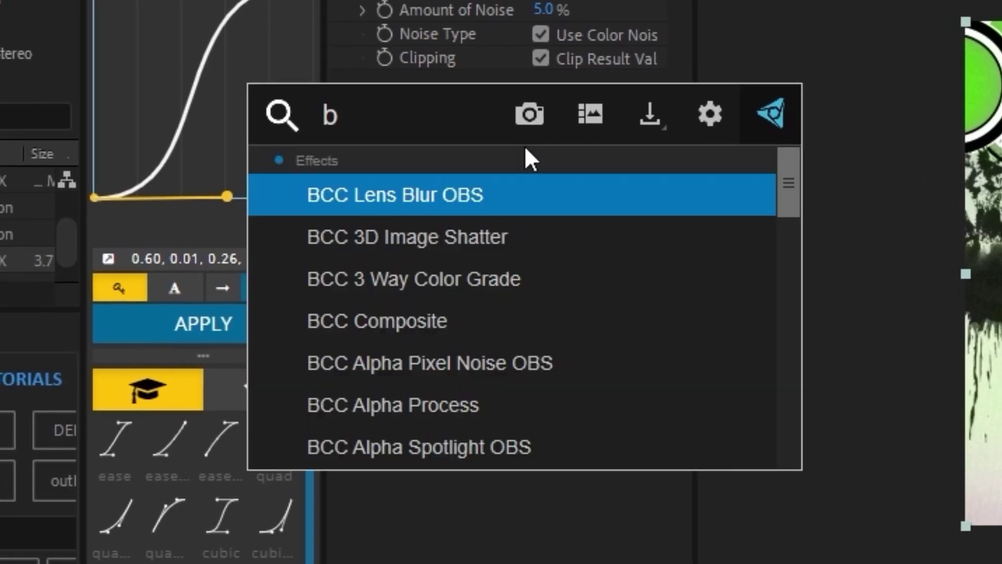
{"action": "type", "text": "ack"}
{"action": "key", "text": "Return"}
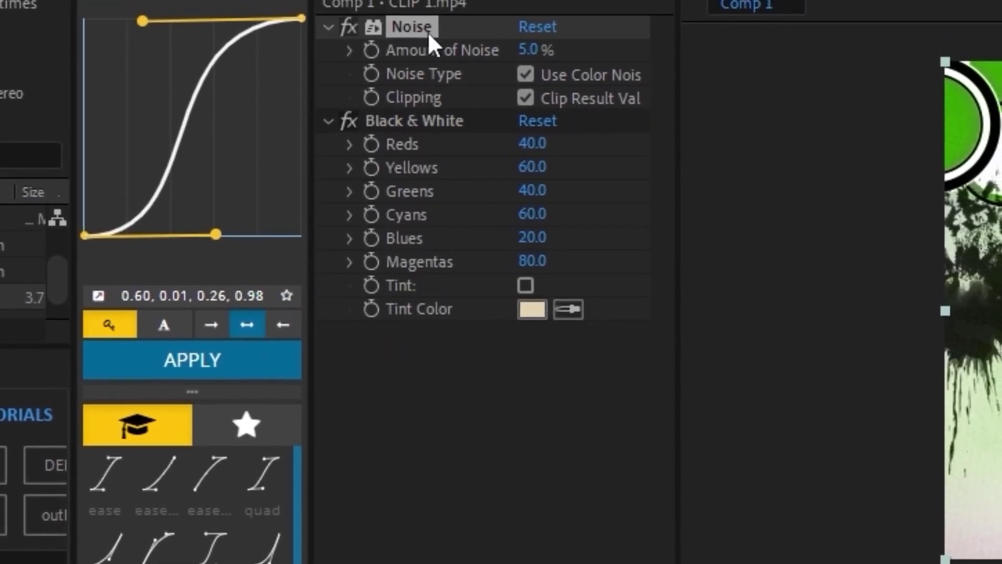
{"action": "left_click", "coordinate": [409, 122]}
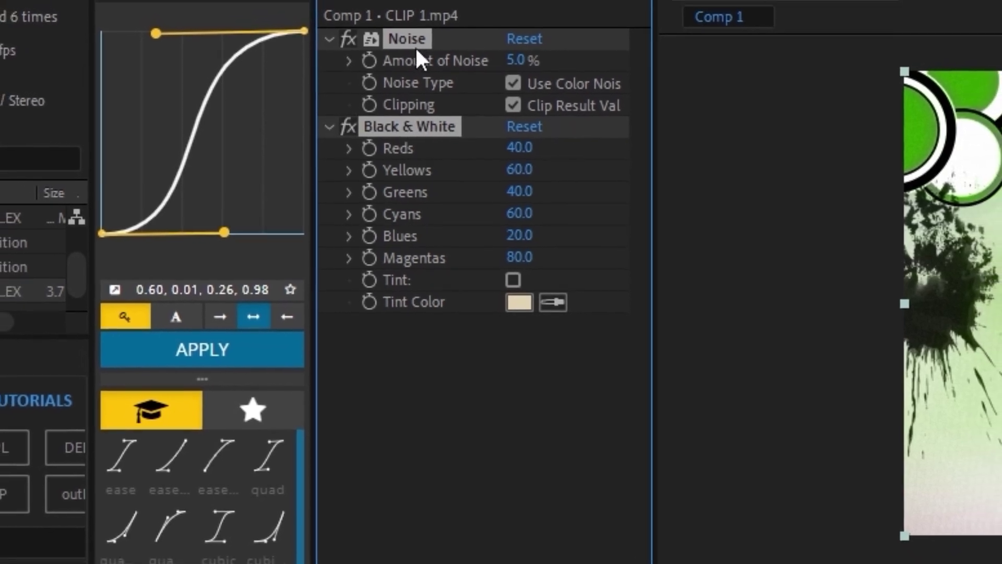
{"action": "key", "text": "ctrl+c"}
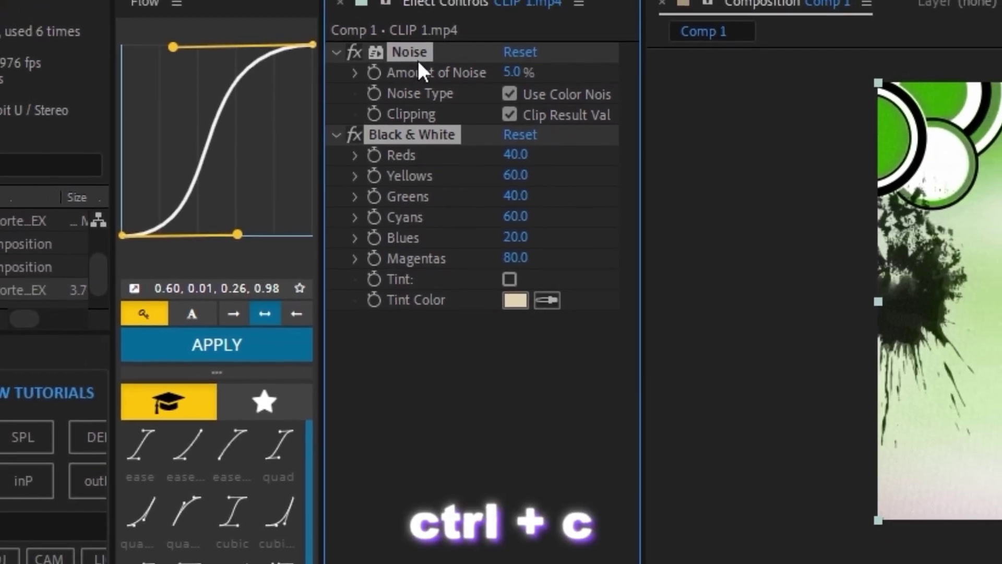
Step: Paste Noise and Black & White onto the bottom clip and add Directional Blur with length 7.0
{"action": "left_click", "coordinate": [282, 264]}
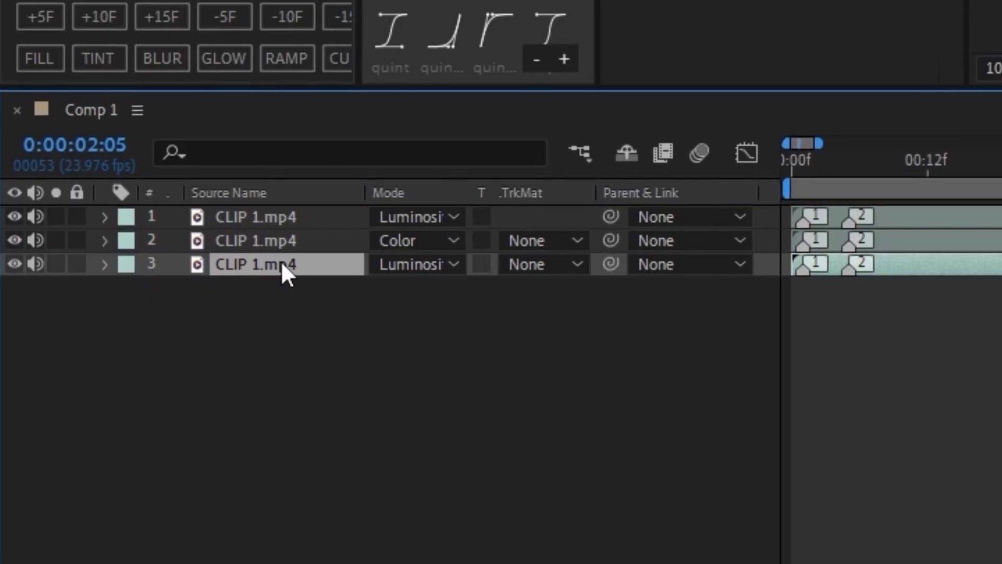
{"action": "key", "text": "ctrl+v"}
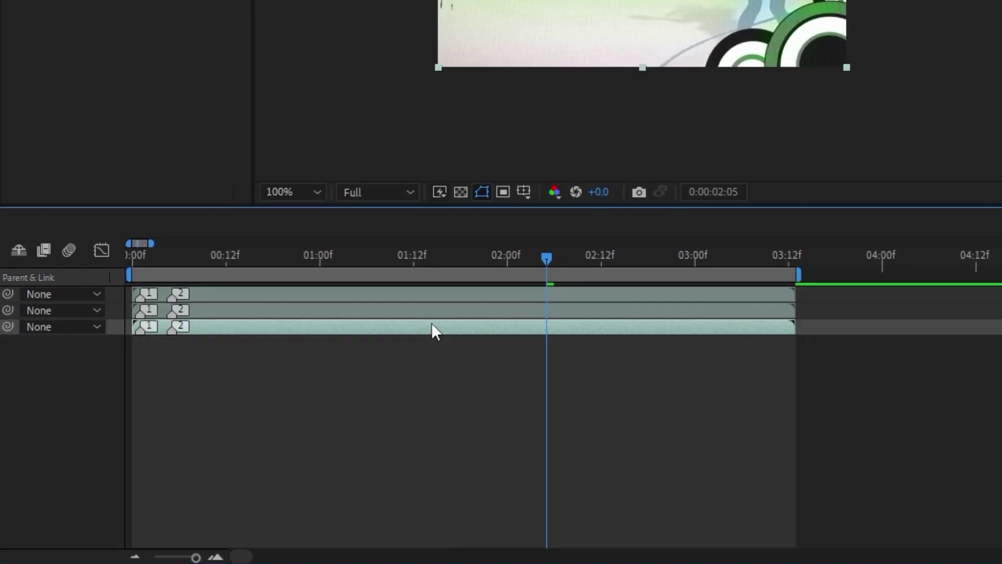
{"action": "key", "text": "ctrl+space"}
{"action": "type", "text": "d"}
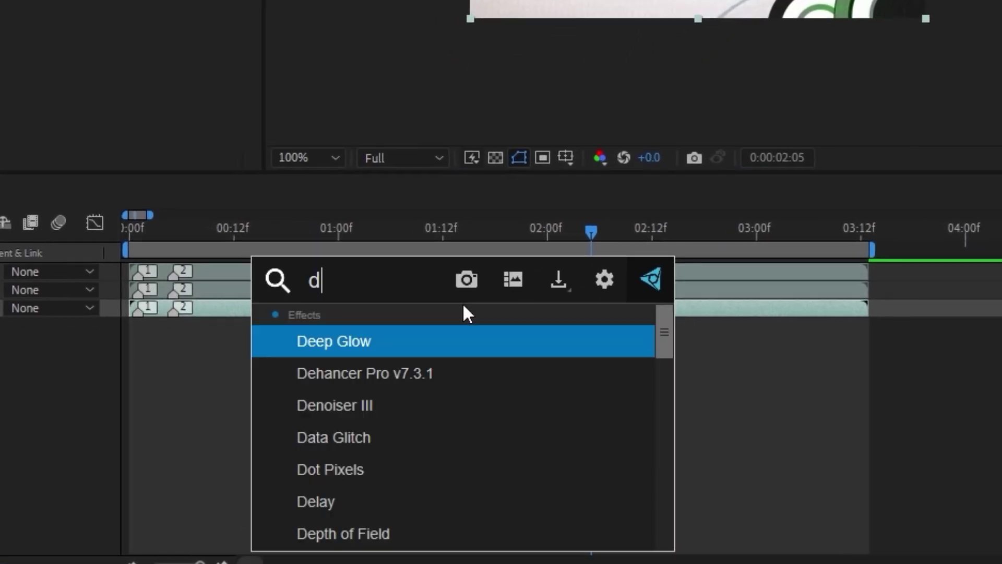
{"action": "type", "text": "ire"}
{"action": "key", "text": "Return"}
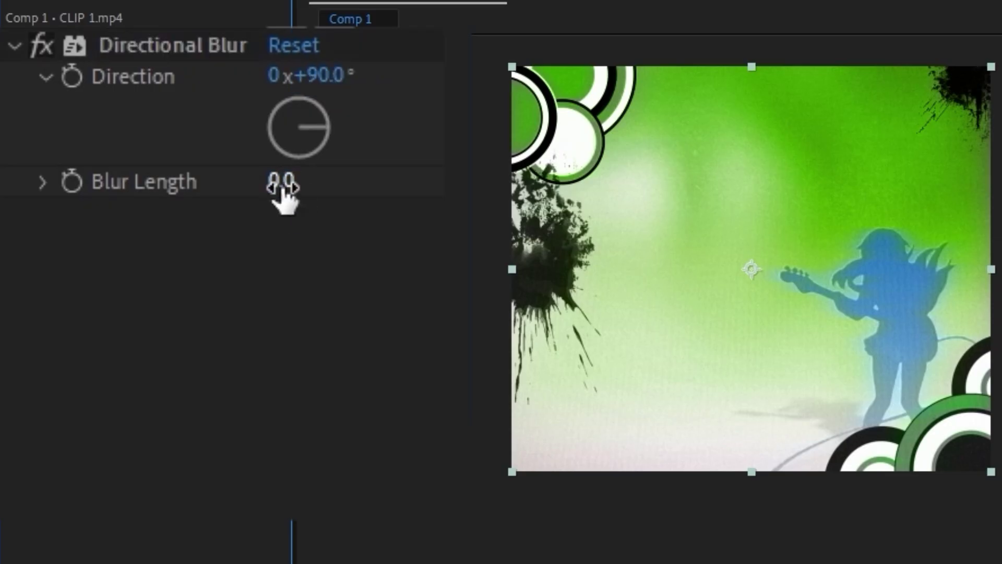
{"action": "key", "text": "Return"}
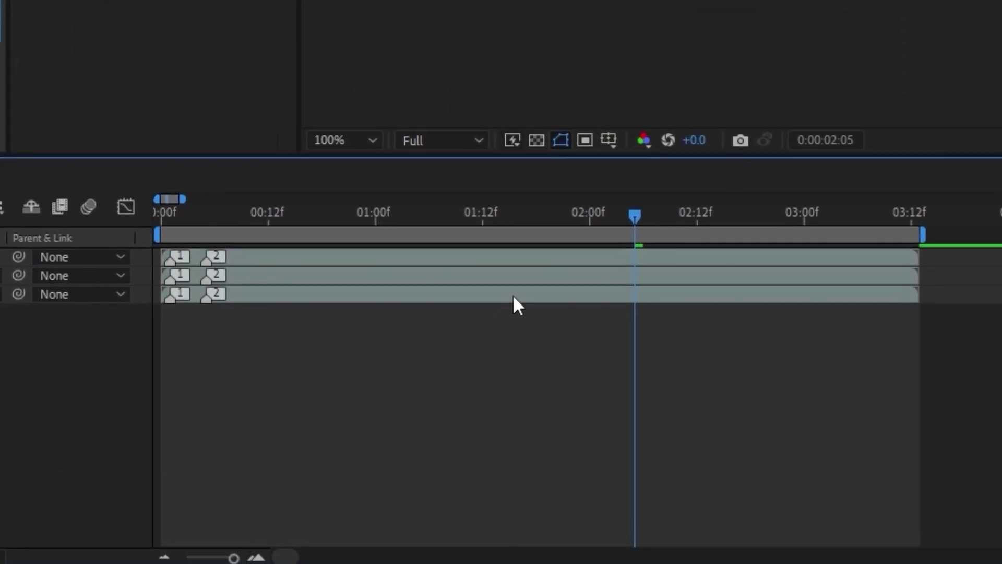
{"action": "left_click", "coordinate": [513, 295]}
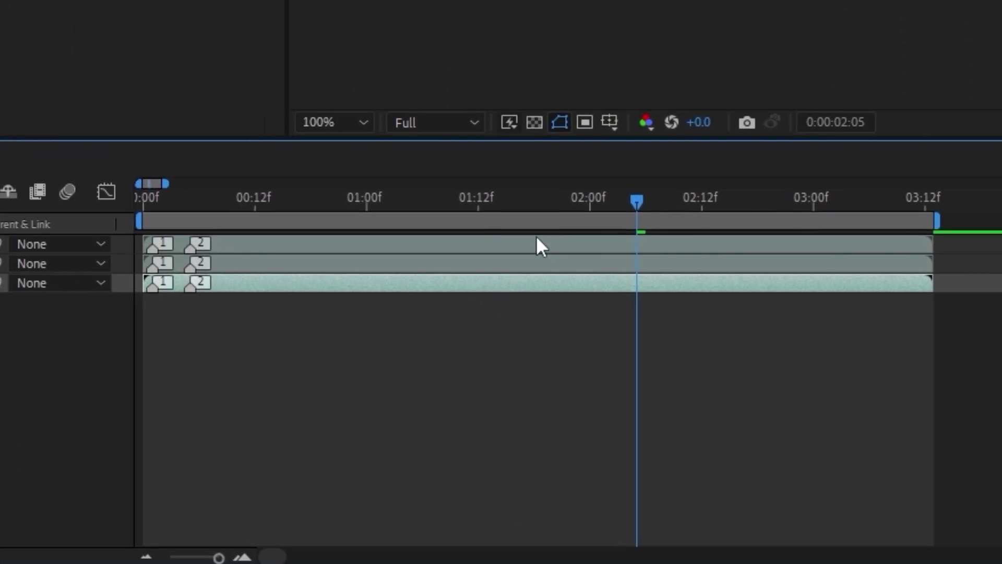
Step: Pre-compose all three clip layers into Pre-comp 2, moving all attributes into it
{"action": "left_click", "coordinate": [555, 255], "text": "shift"}
{"action": "right_click", "coordinate": [571, 240]}
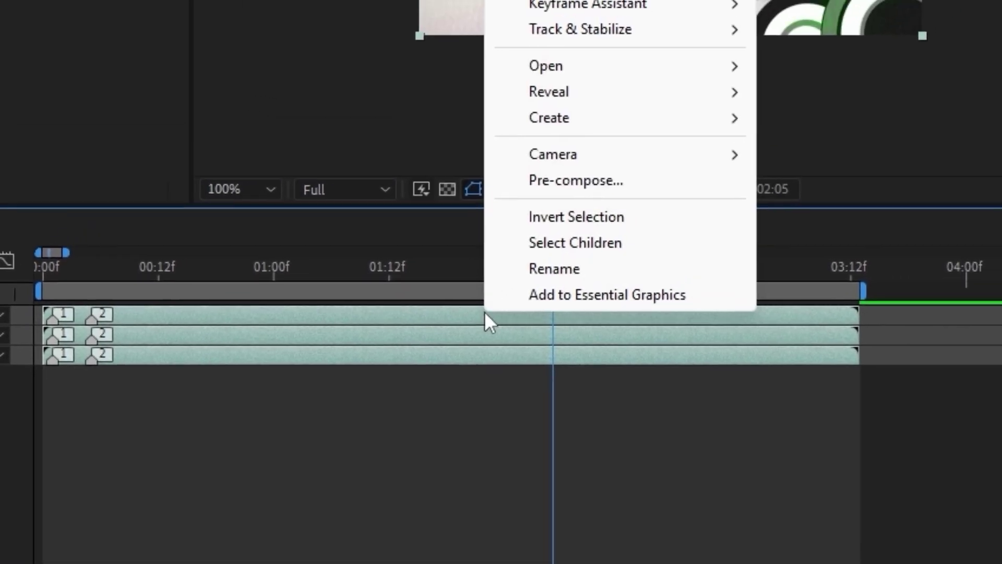
{"action": "left_click", "coordinate": [659, 97]}
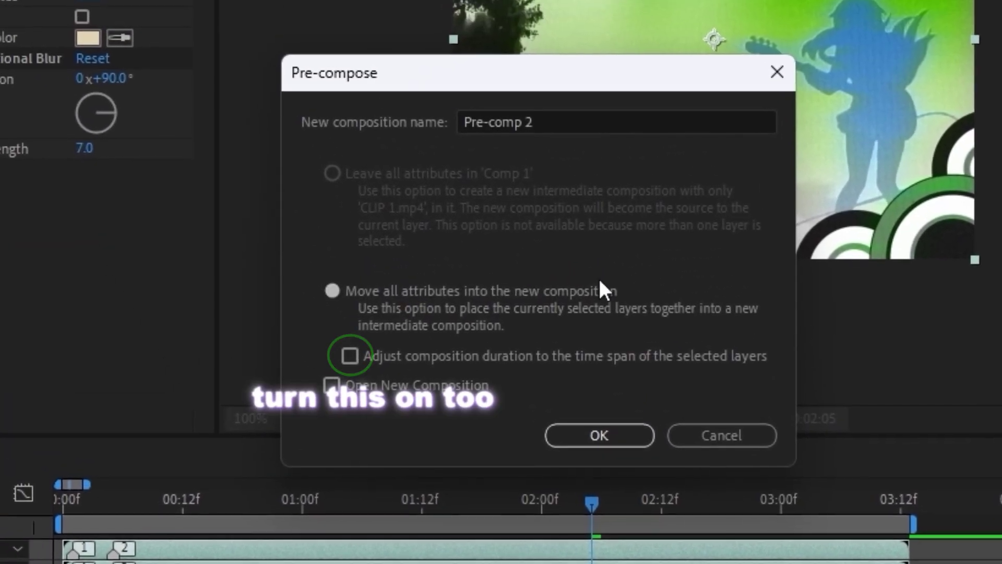
{"action": "left_click", "coordinate": [634, 436]}
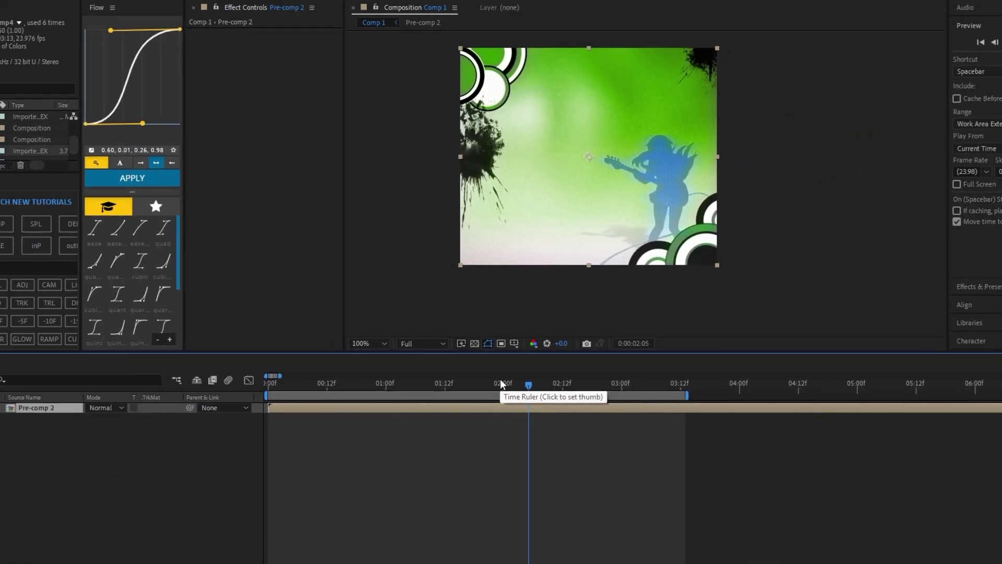
Step: Add an adjustment layer with Fast Box Blur at radius 0.1 and Repeat Edge Pixels on
{"action": "key", "text": "ctrl+alt+y"}
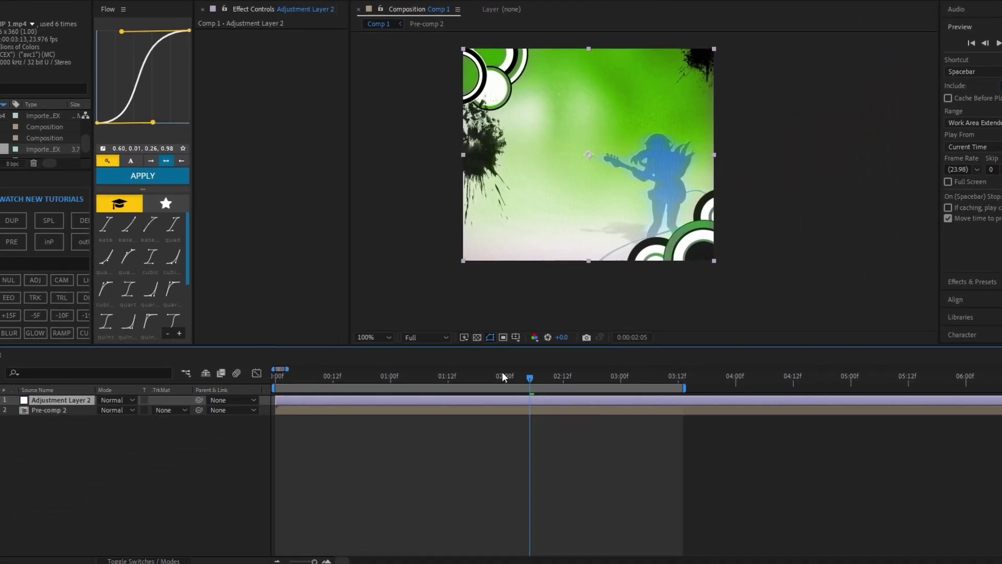
{"action": "key", "text": "ctrl+space"}
{"action": "type", "text": "fast"}
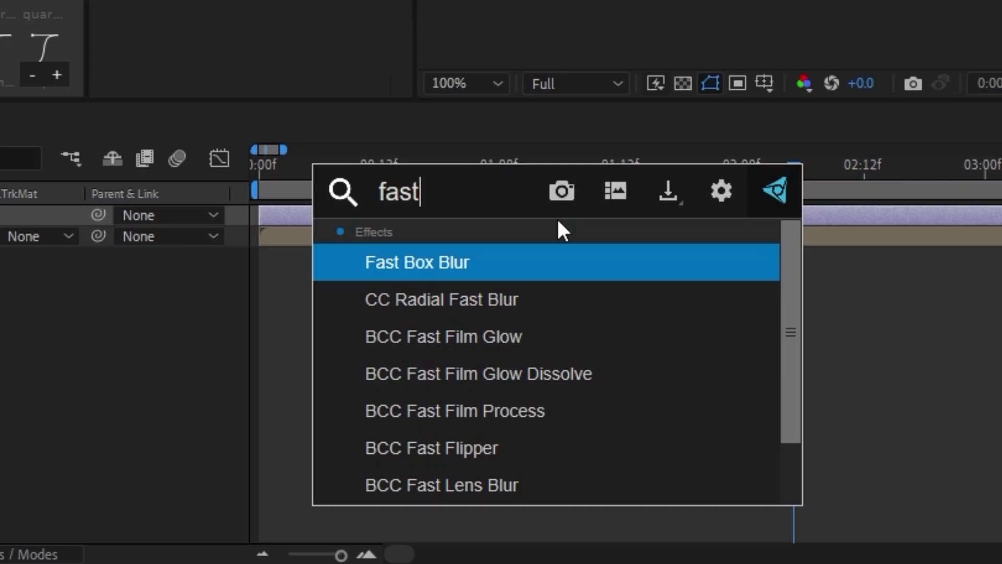
{"action": "key", "text": "Return"}
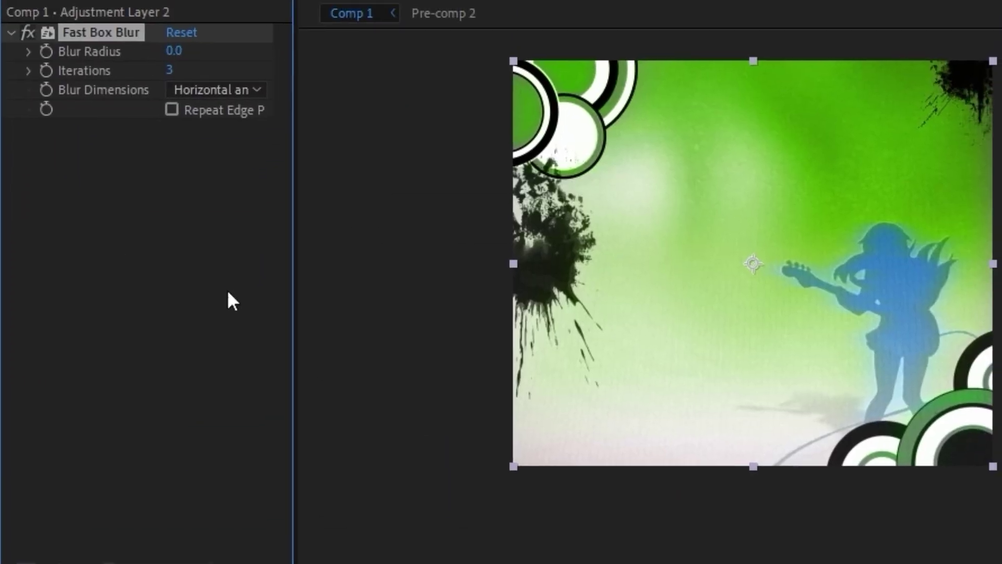
{"action": "left_click", "coordinate": [174, 51]}
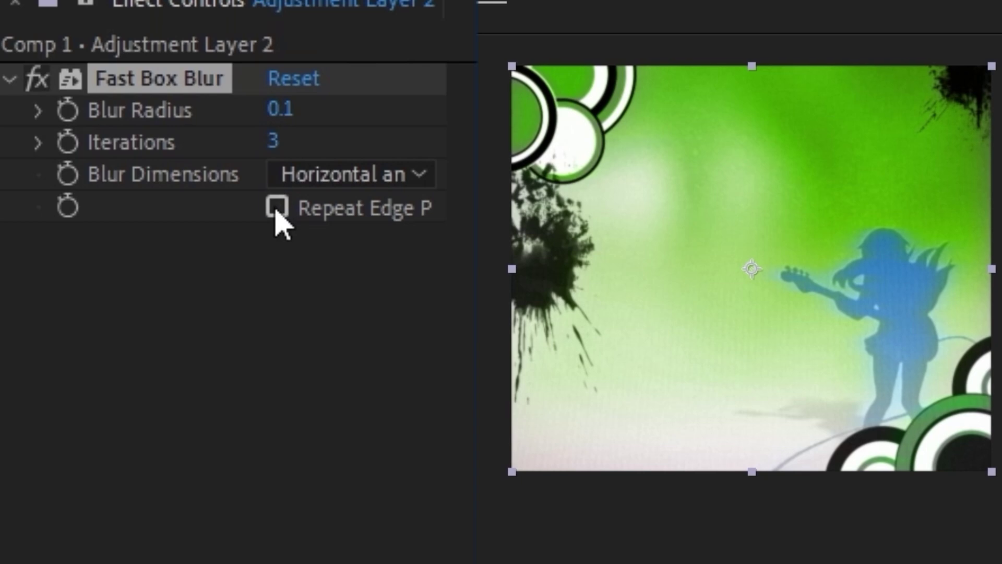
{"action": "left_click", "coordinate": [277, 208]}
Step: Apply Unsharp Mask to the adjustment layer
{"action": "key", "text": "ctrl+space"}
{"action": "type", "text": "u"}
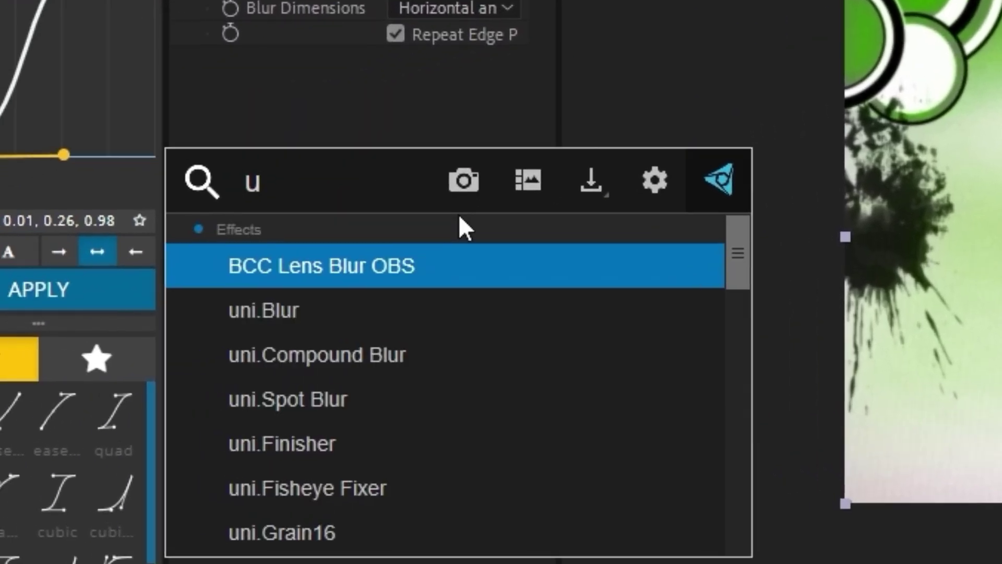
{"action": "type", "text": "nsha"}
{"action": "key", "text": "Return"}
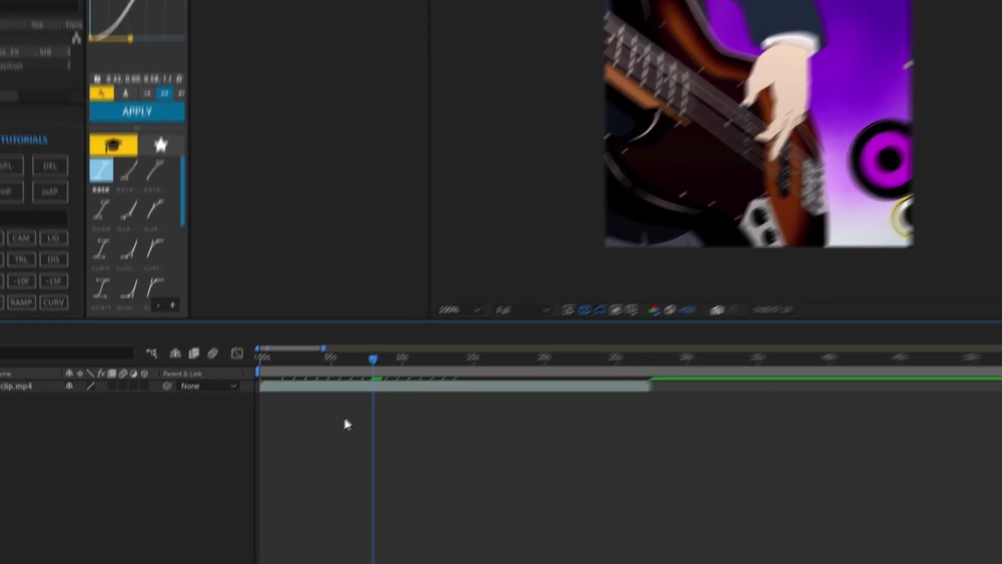
Step: Add an adjustment layer to the bass clip comp with Hue/Saturation at Master Saturation -40
{"action": "key", "text": "ctrl+alt+y"}
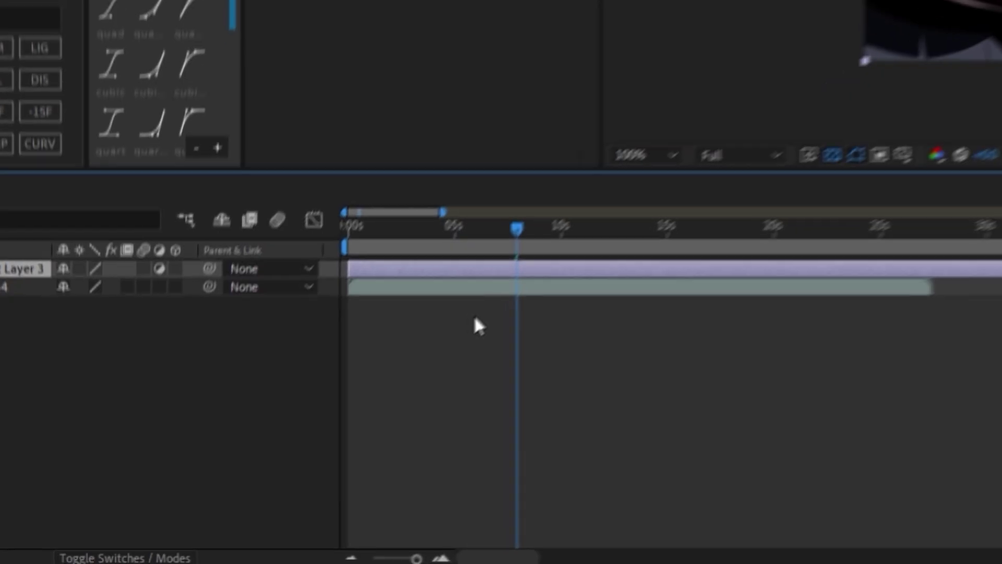
{"action": "key", "text": "ctrl+space"}
{"action": "type", "text": "hue"}
{"action": "key", "text": "Return"}
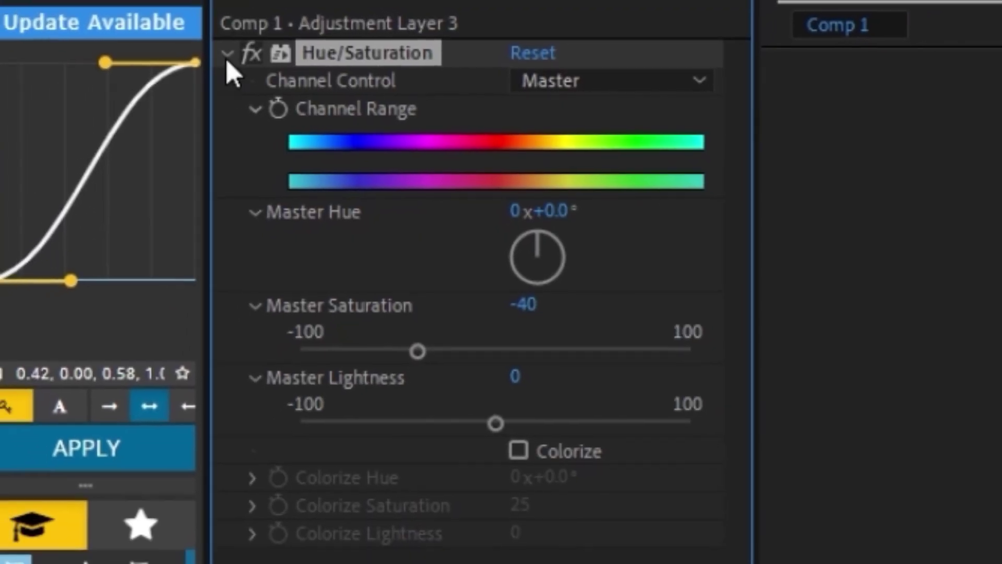
Step: Apply S_WarpWaves with Amplitude 0.001, Frequency 155 and Angle 90
{"action": "left_click", "coordinate": [217, 54]}
{"action": "key", "text": "ctrl+space"}
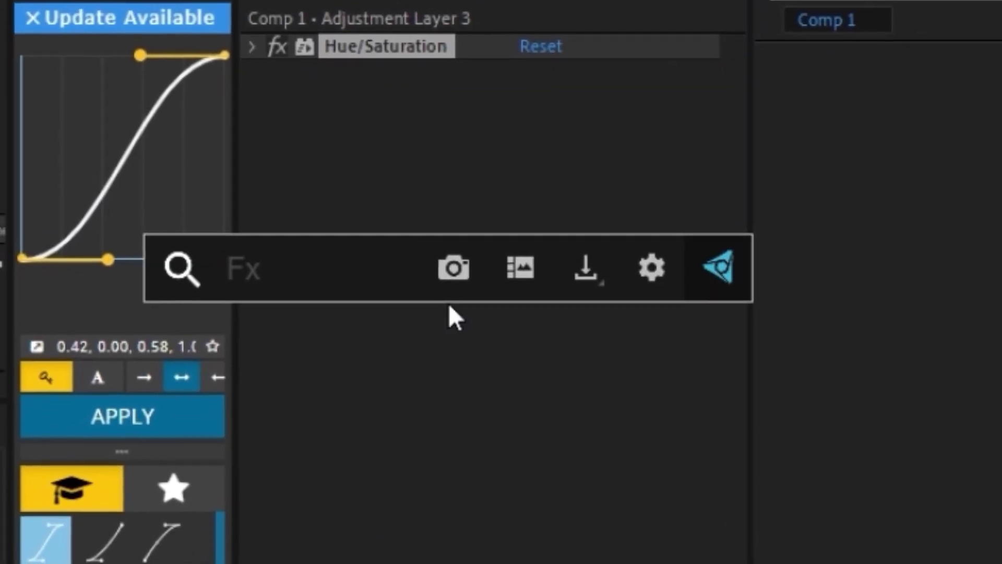
{"action": "type", "text": "s_"}
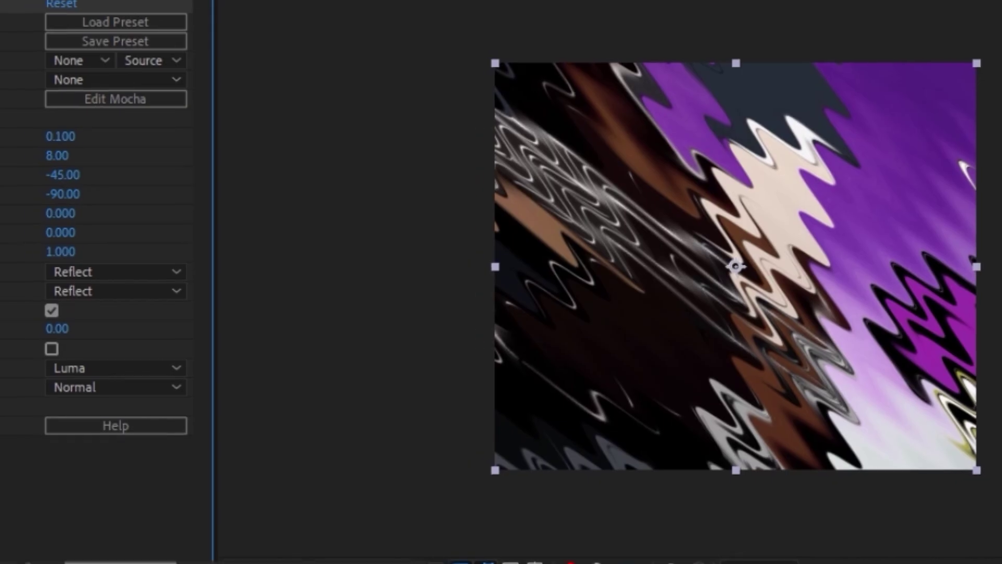
{"action": "left_click", "coordinate": [66, 135]}
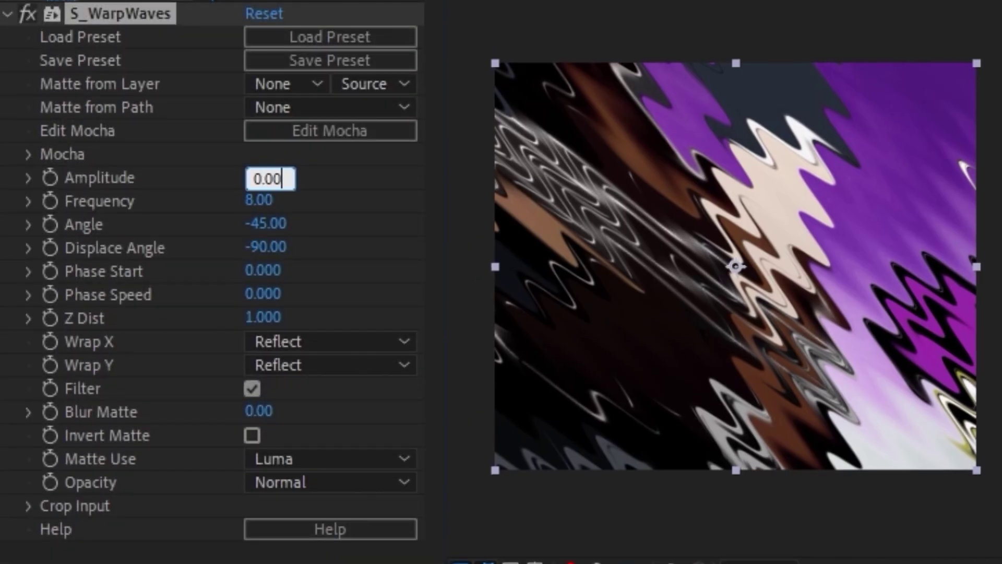
{"action": "type", "text": "0.001"}
{"action": "key", "text": "Return"}
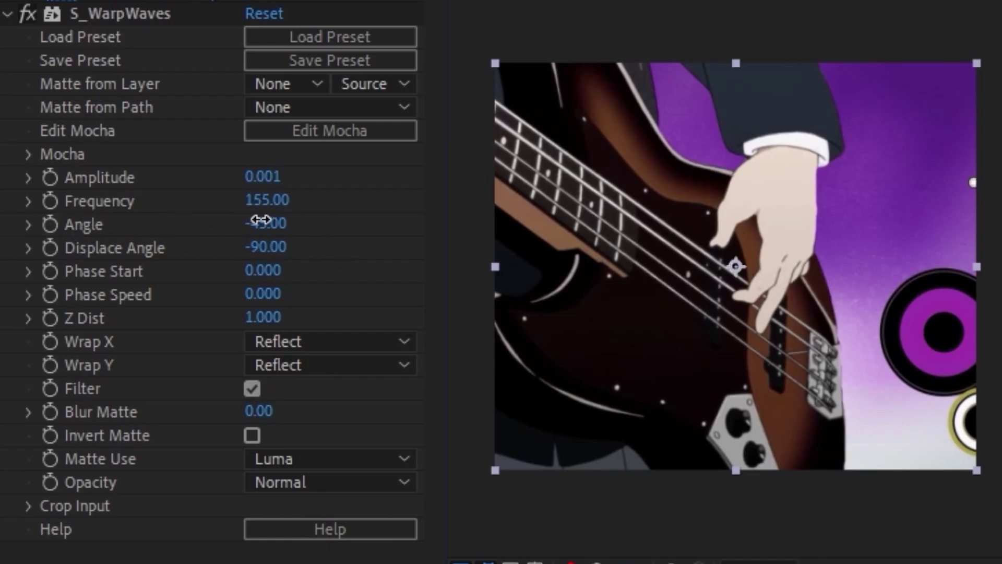
{"action": "type", "text": "90"}
{"action": "key", "text": "Return"}
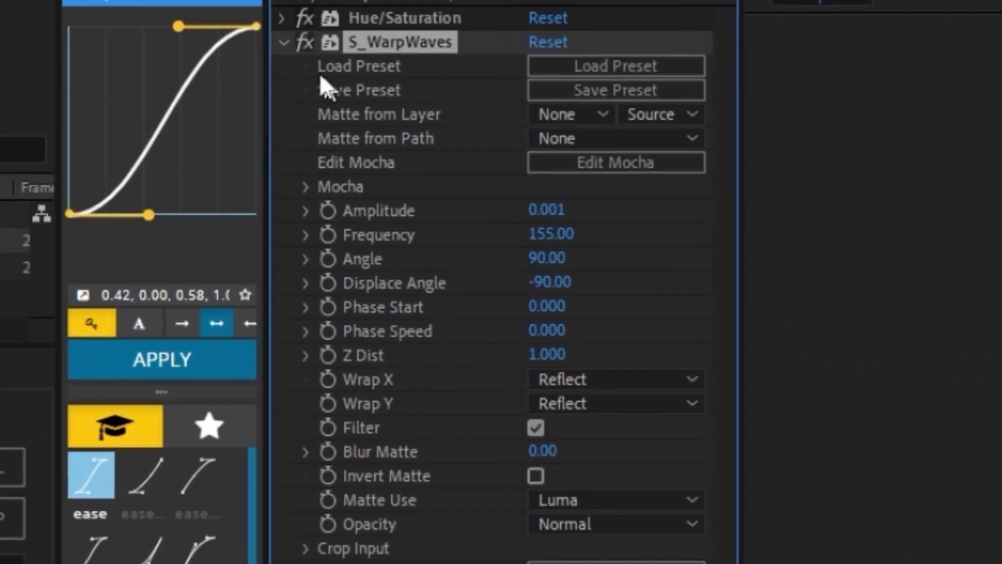
Step: Apply the Signal effect with Sharpen at 0 and expand its Luma modulation settings
{"action": "left_click", "coordinate": [299, 45]}
{"action": "left_click", "coordinate": [501, 168]}
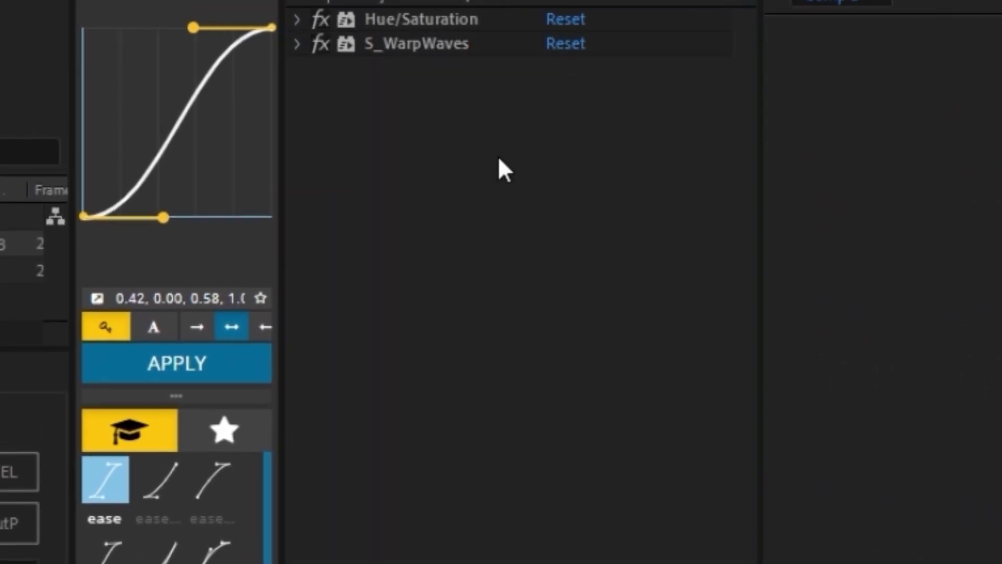
{"action": "key", "text": "ctrl+space"}
{"action": "type", "text": "sig"}
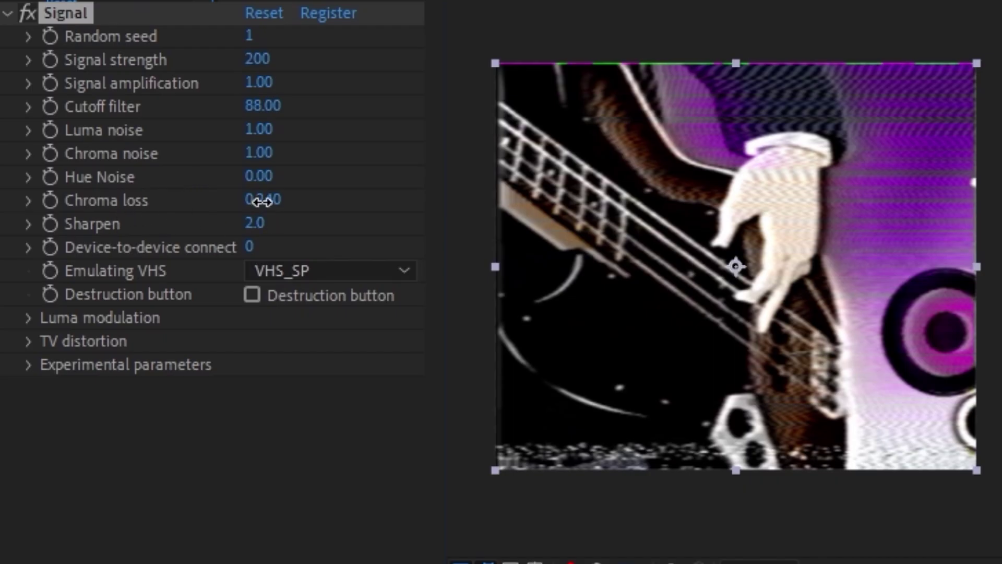
{"action": "left_click_drag", "start_coordinate": [261, 223], "coordinate": [208, 224]}
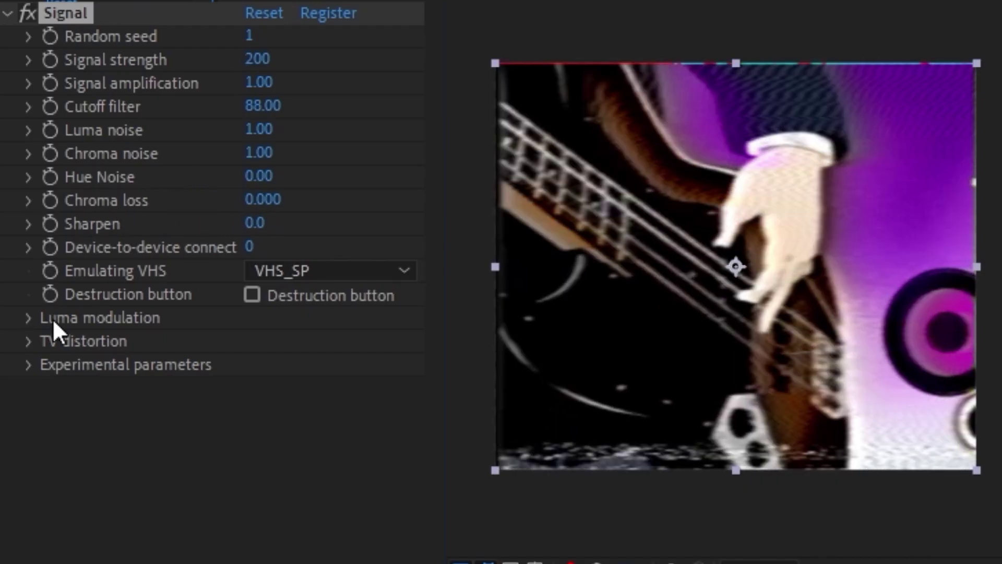
{"action": "scroll", "coordinate": [39, 293], "scroll_direction": "down", "scroll_amount": 2}
{"action": "left_click", "coordinate": [29, 270]}
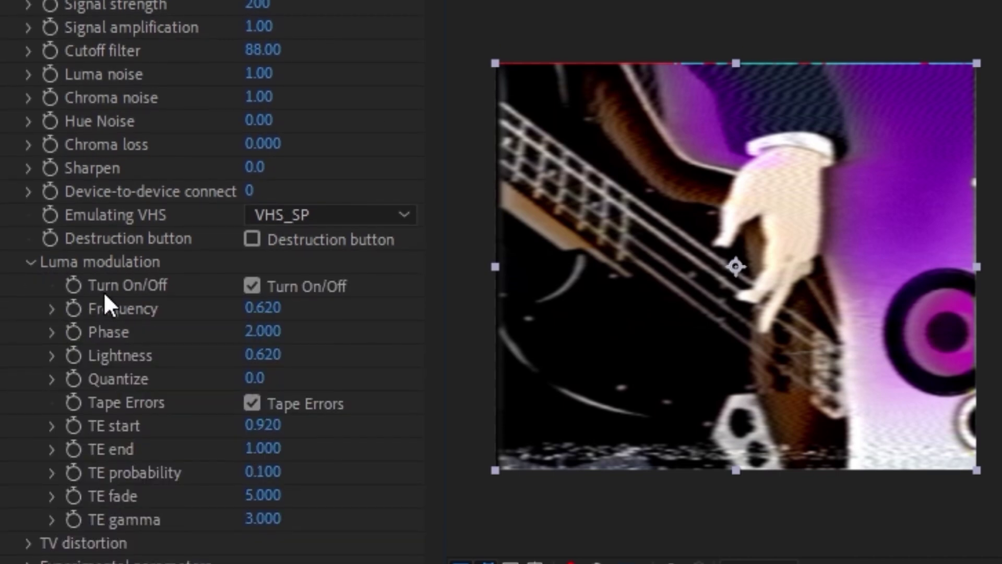